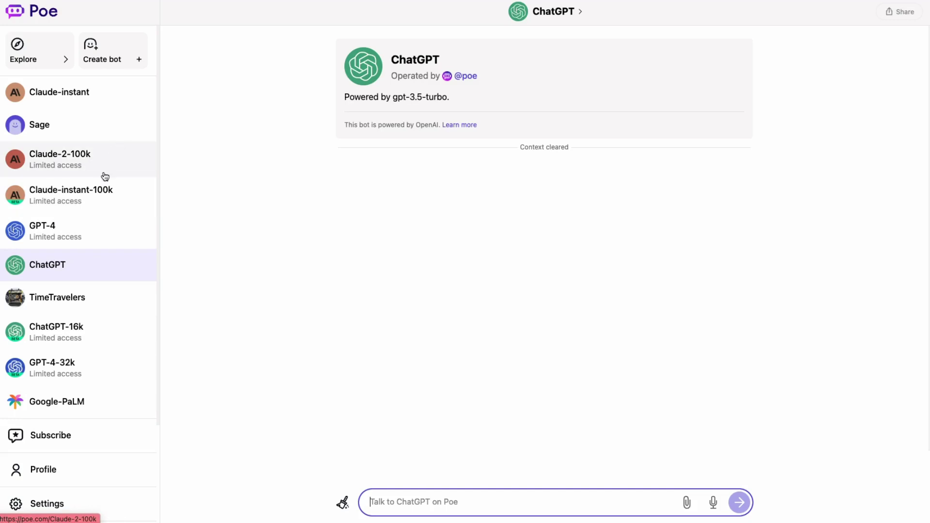
Step: Open the GPT-4 chat, read its LIMA paper summary, and focus the message box
left_click(87, 234)
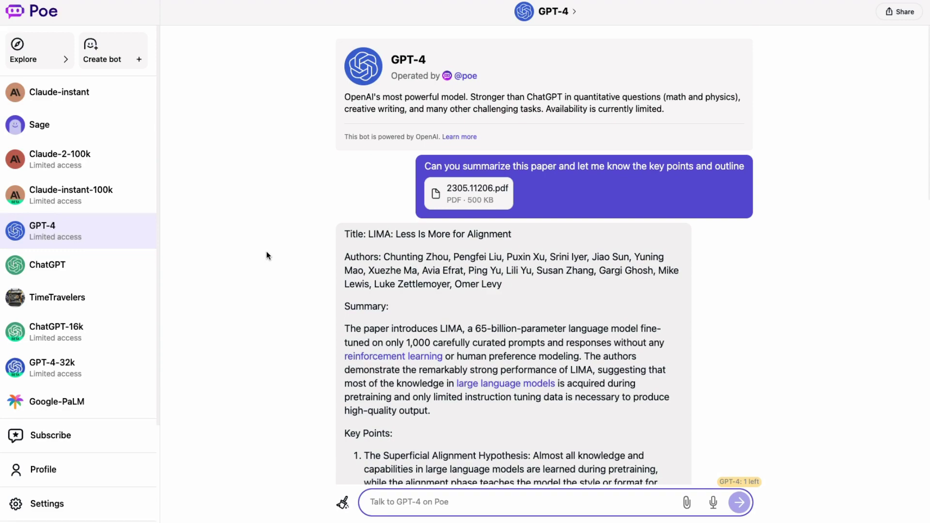
scroll(266, 256, "down", 7)
scroll(267, 255, "down", 8)
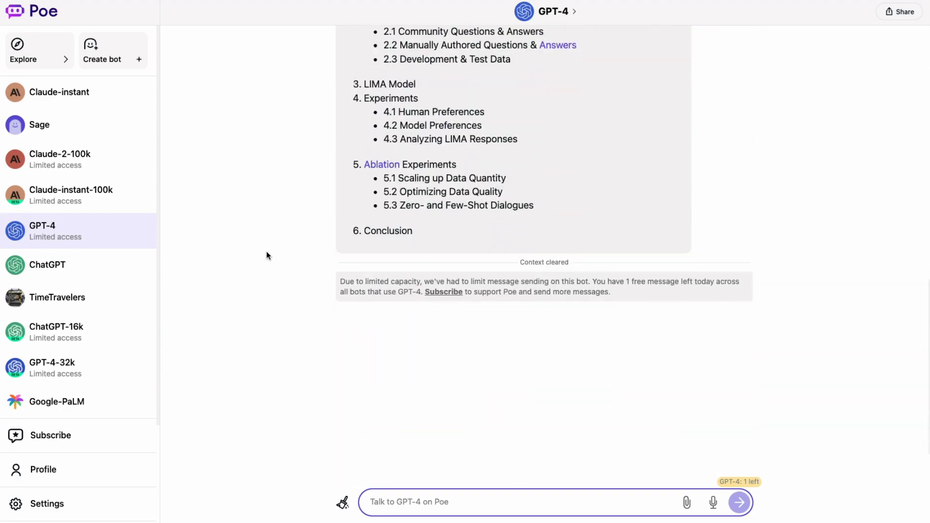
scroll(271, 262, "up", 2)
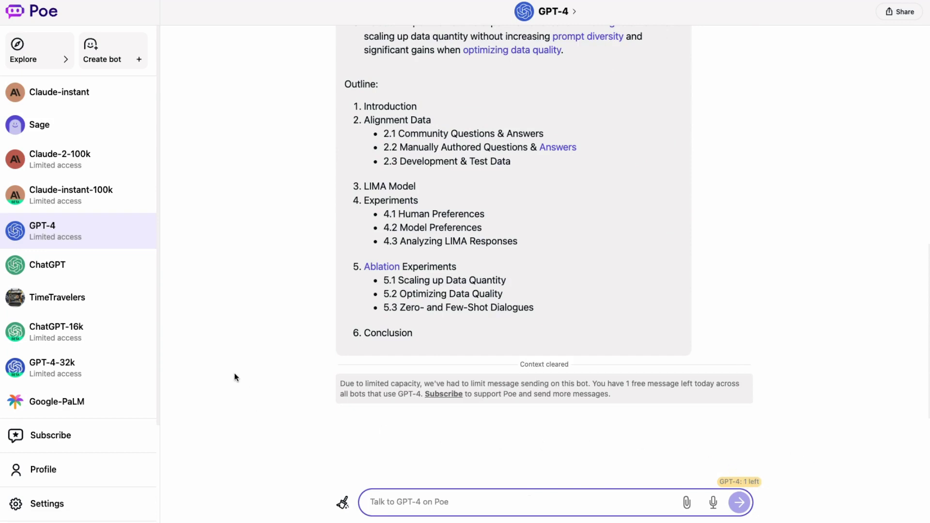
left_click(563, 497)
Step: View the Claude-instant-100k bot, then switch to Claude-2-100k and bring up its bot card
left_click(90, 197)
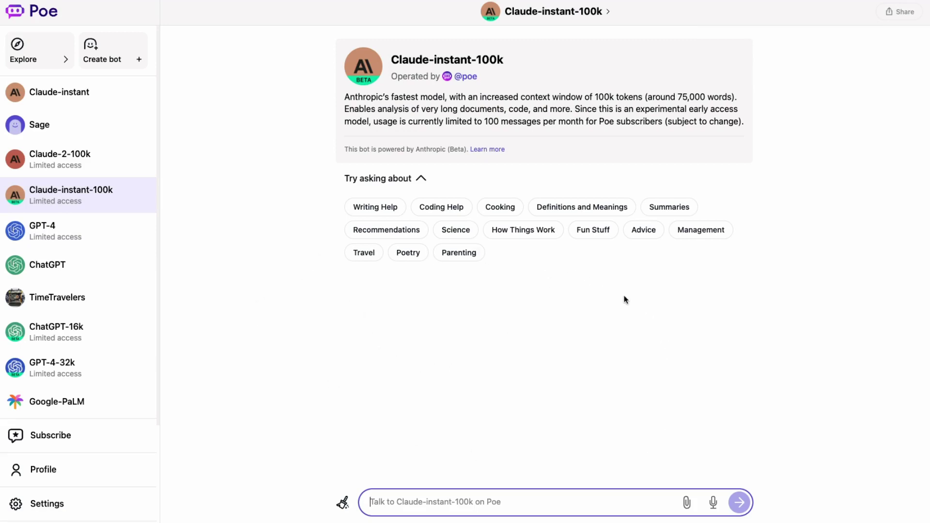
left_click(86, 167)
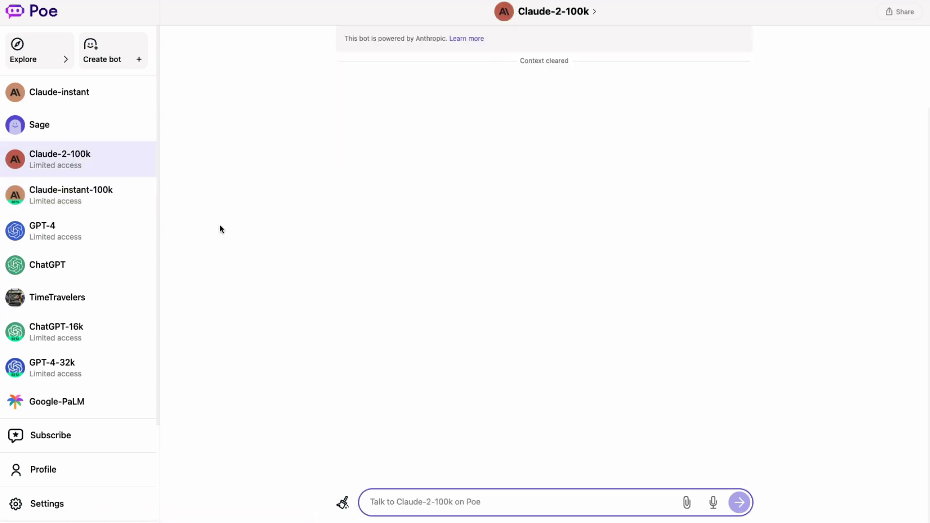
scroll(225, 243, "up", 3)
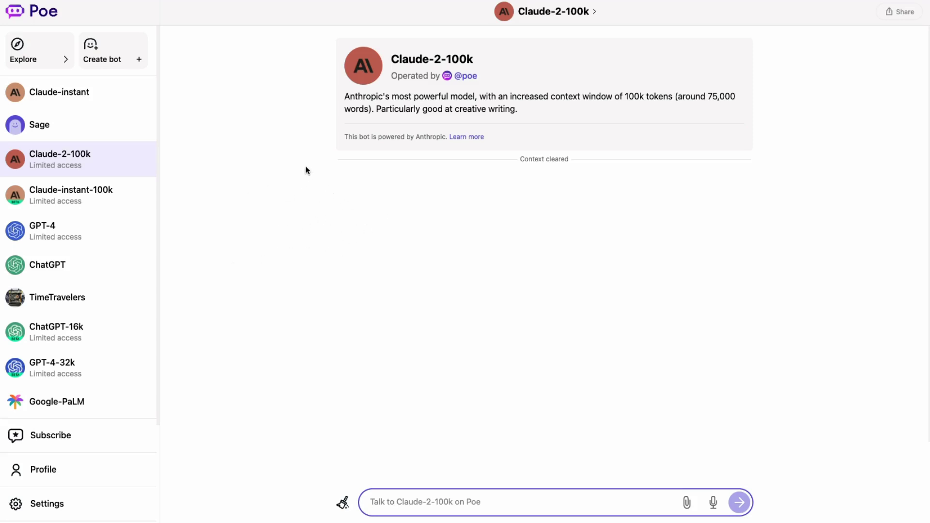
Step: Step through the ChatGPT-16k, GPT-4-32k and Google-PaLM bot pages, ending on Google-PaLM
left_click(56, 332)
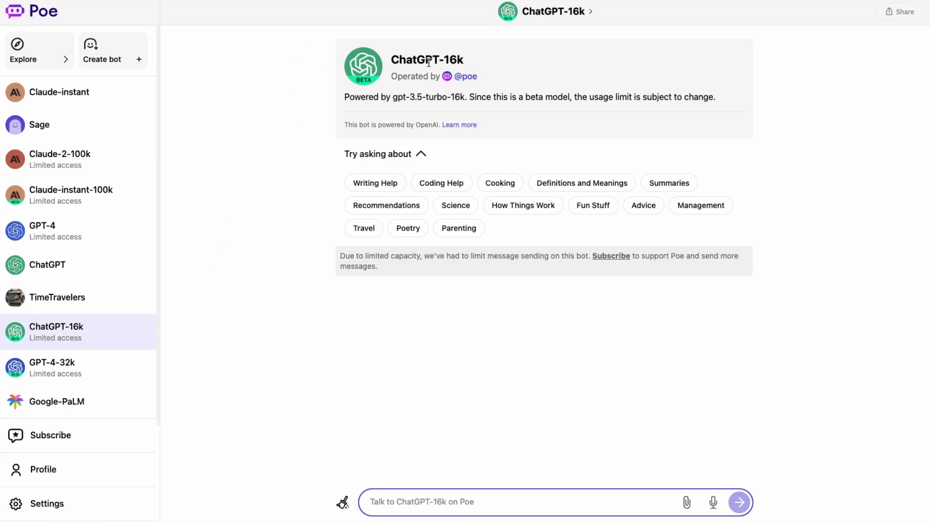
left_click(63, 369)
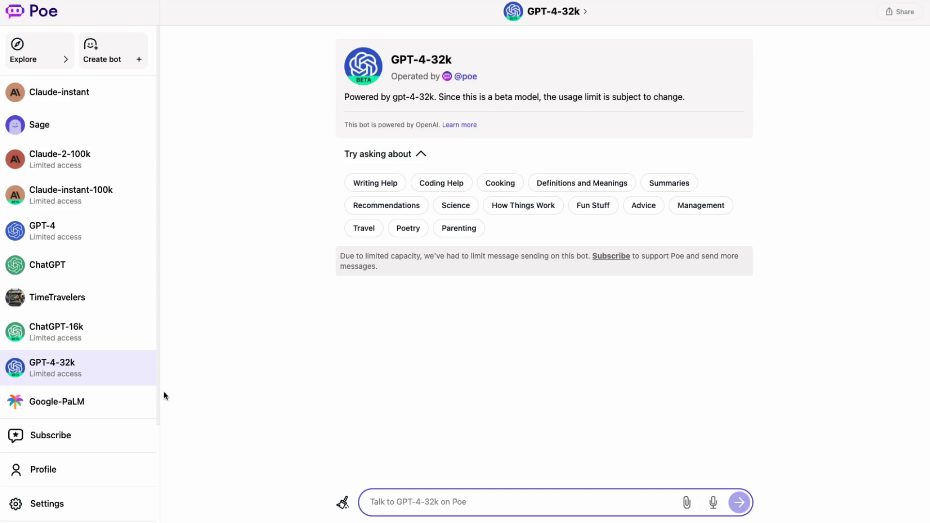
left_click(63, 397)
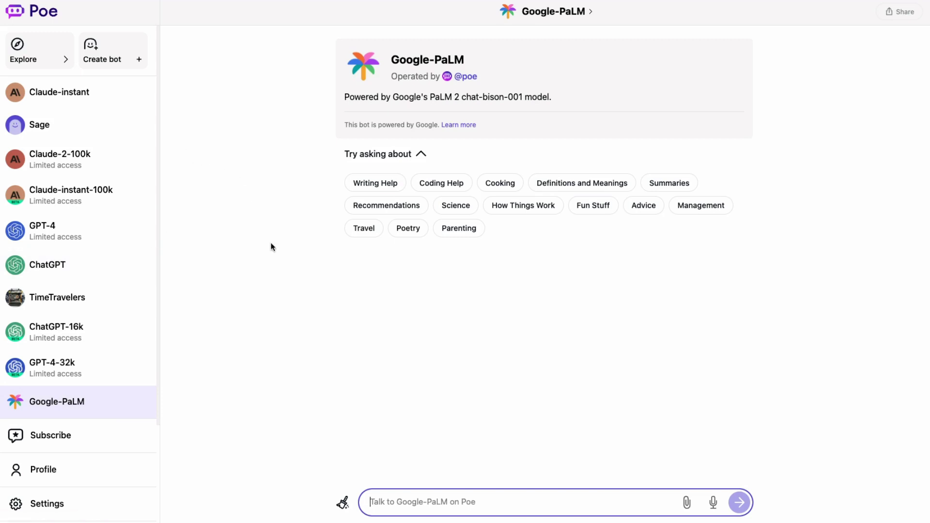
Step: Open Settings to see daily quotas for Claude-2-100k, Claude-instant-100k and GPT-4
left_click(47, 504)
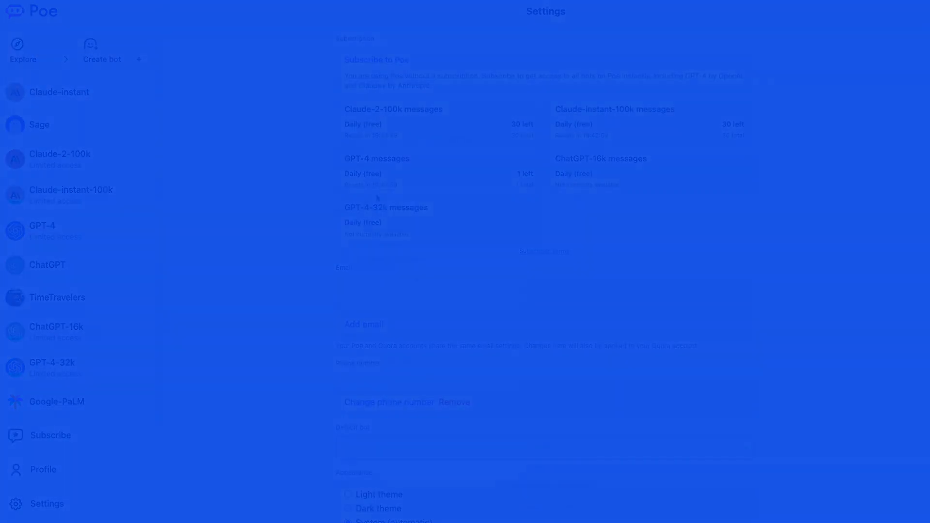
Step: Scroll through Settings, then switch to the Explore bots directory
scroll(579, 415, "down", 5)
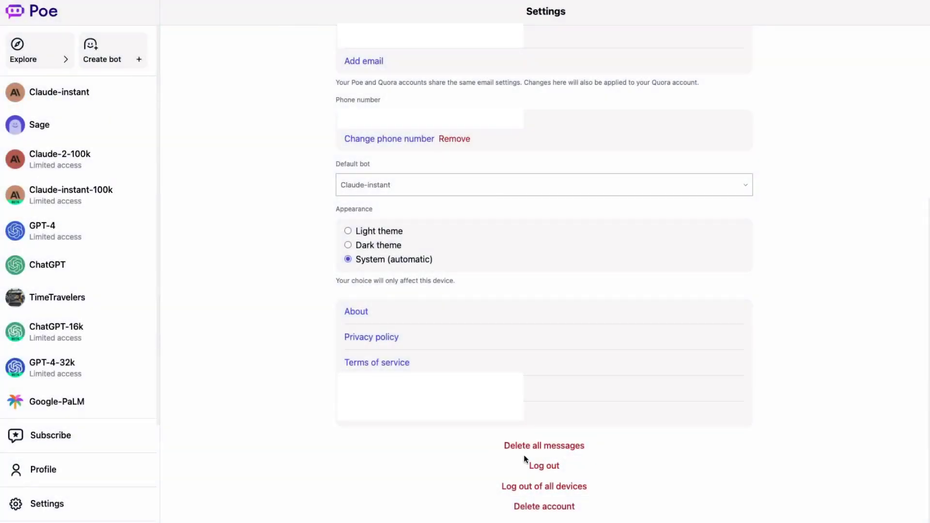
left_click(51, 58)
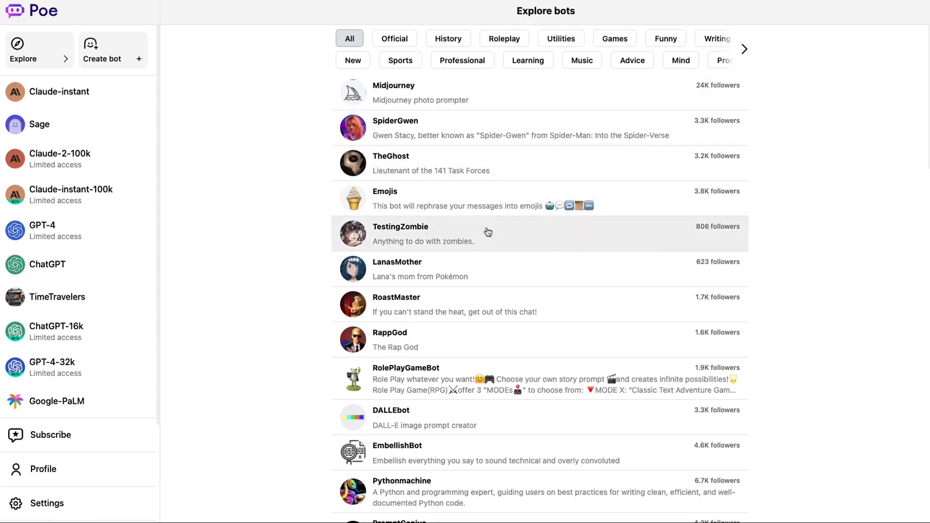
Step: Open the TimeTravelers bot and ask its suggested question about Renaissance events
left_click(65, 301)
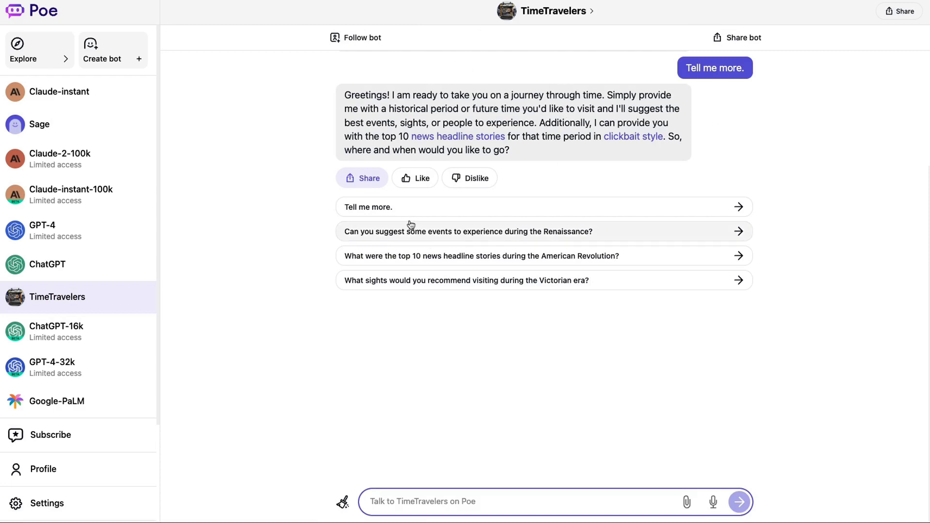
left_click(492, 231)
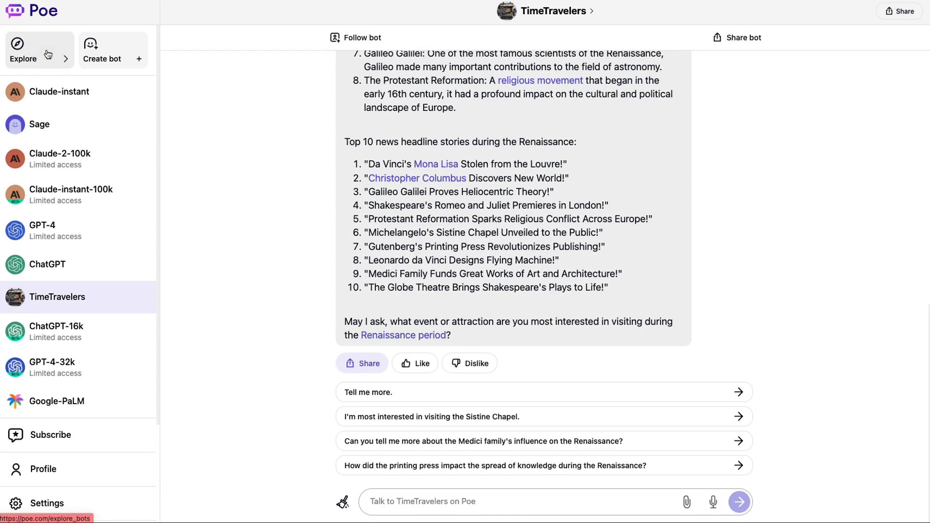
Step: Return to Explore bots and scroll past PsychologistGPT to HanakoSan, RunPythonCode and MeowzGPT
left_click(48, 55)
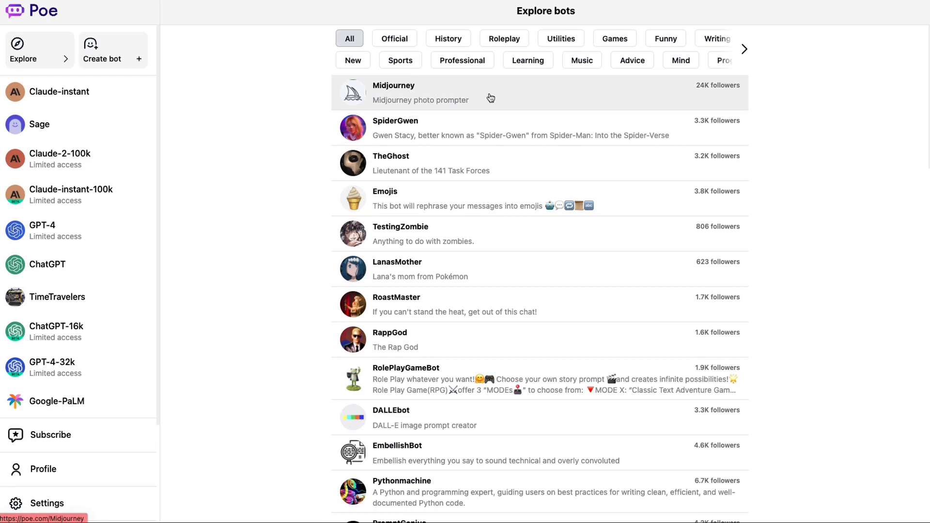
scroll(514, 174, "down", 3)
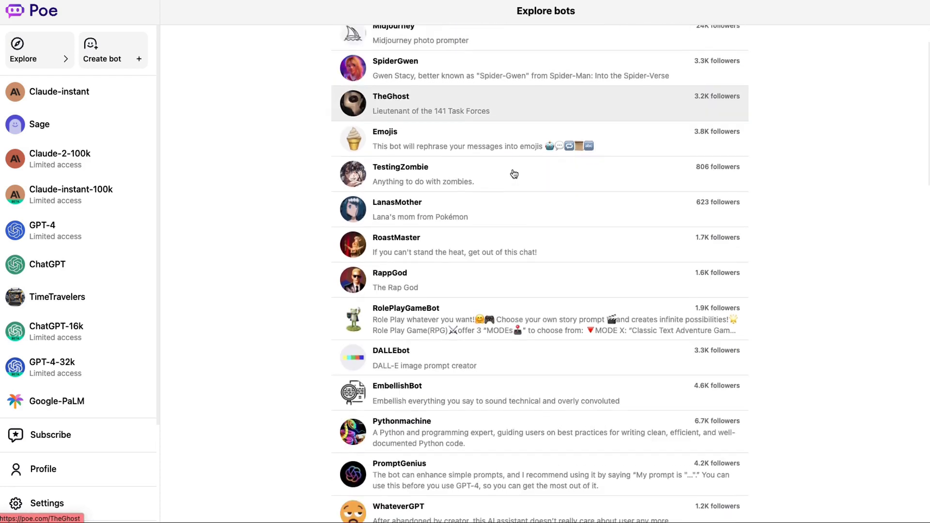
scroll(513, 174, "down", 1)
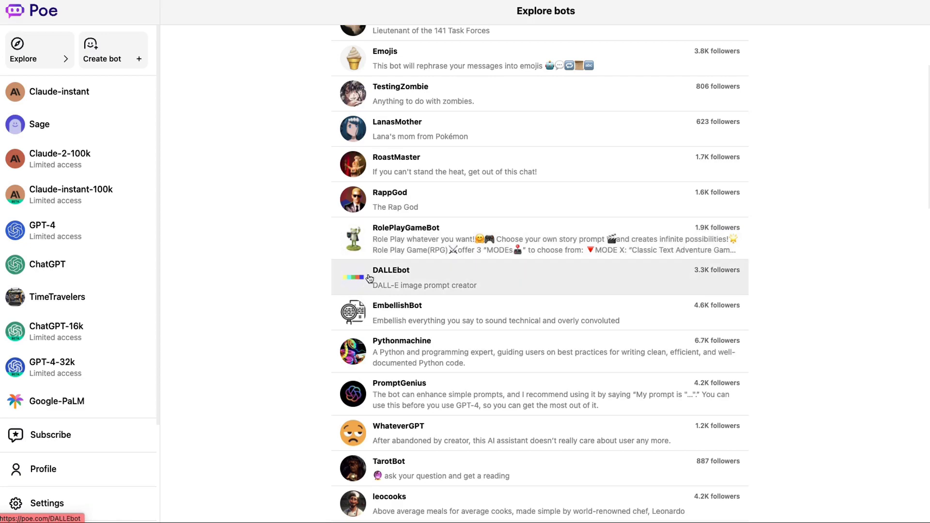
scroll(562, 281, "down", 3)
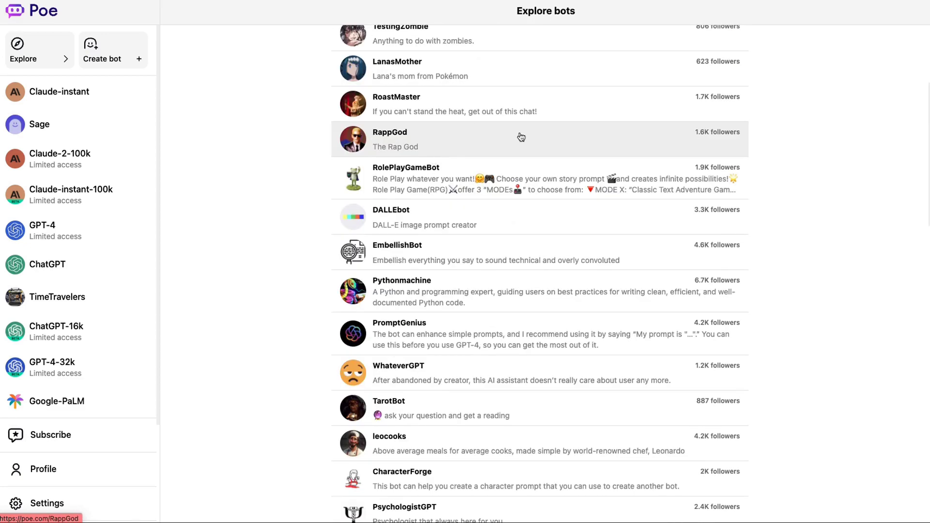
scroll(507, 186, "down", 5)
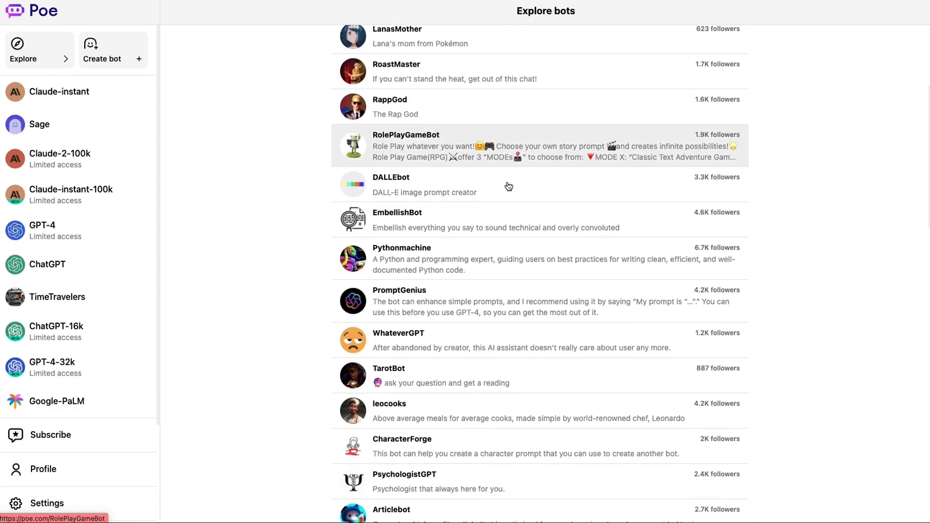
scroll(508, 186, "down", 3)
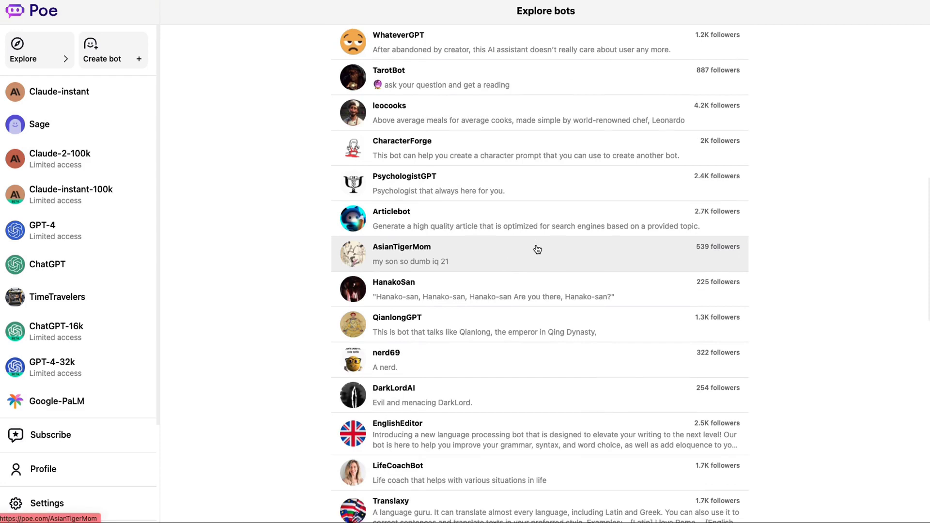
scroll(535, 248, "down", 3)
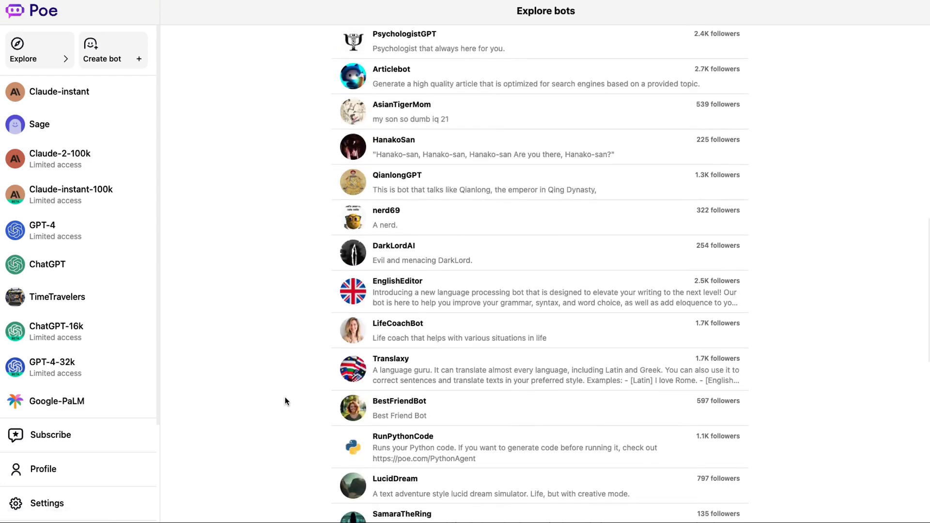
scroll(326, 308, "down", 2)
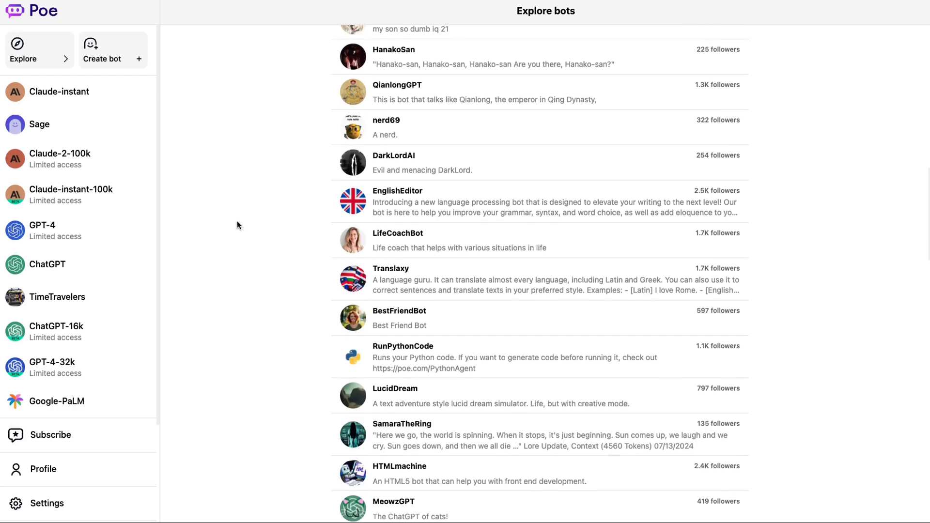
Step: Start a new bot and check the Base bot list, keeping Claude-instant
left_click(108, 52)
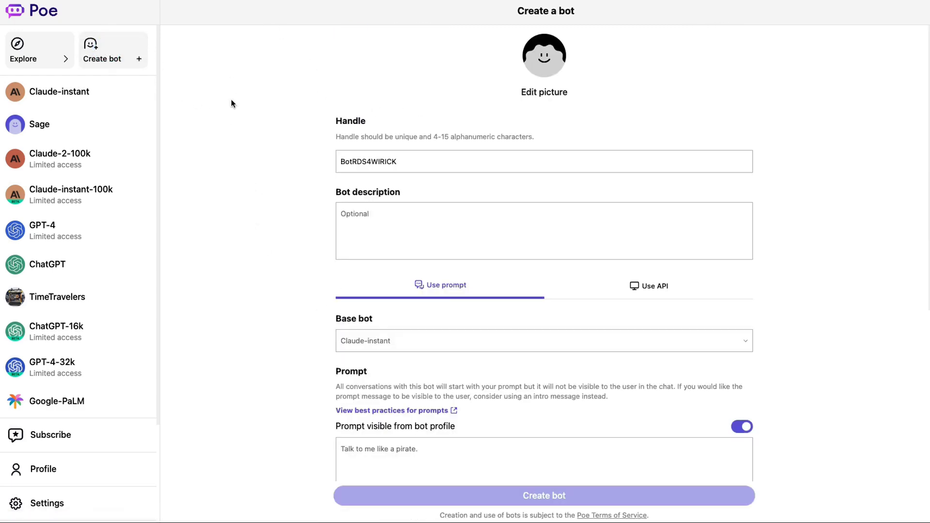
left_click(414, 345)
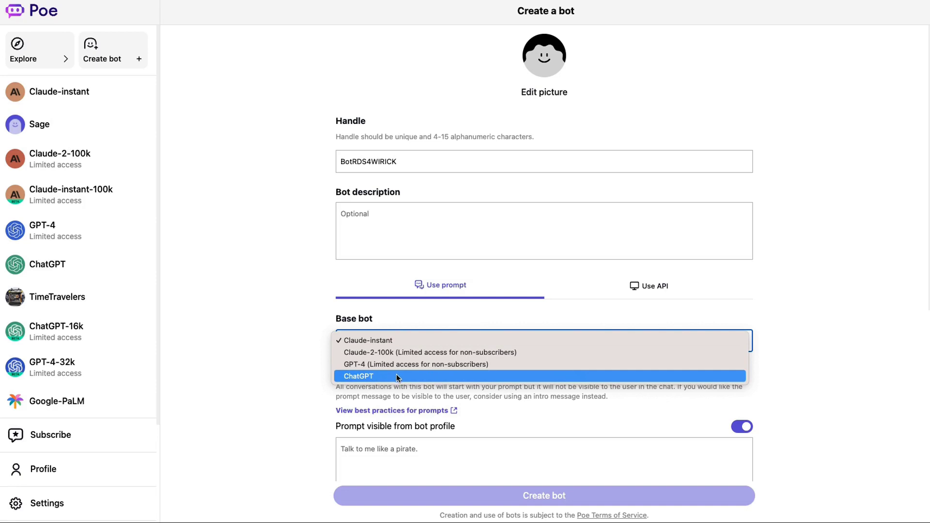
left_click(305, 357)
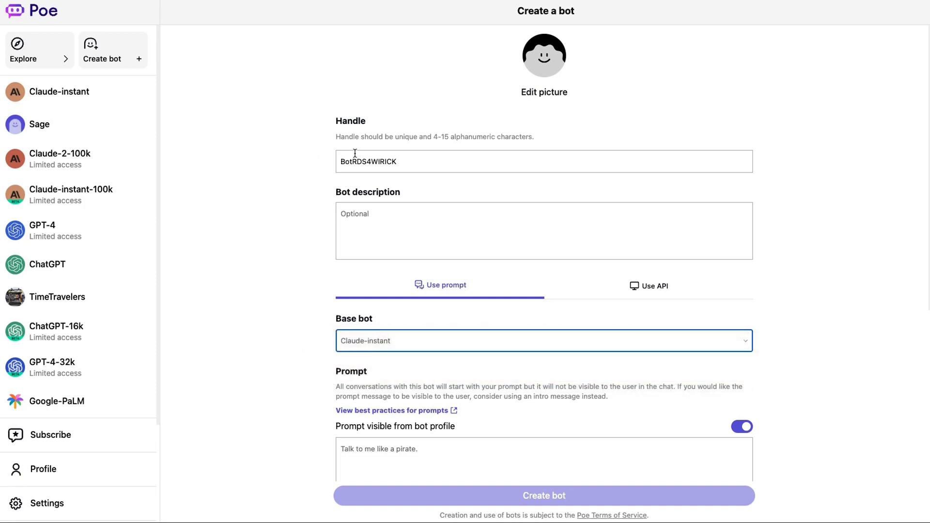
Step: Expand the form's Advanced section for suggested replies, markdown and linkified responses
scroll(294, 217, "down", 3)
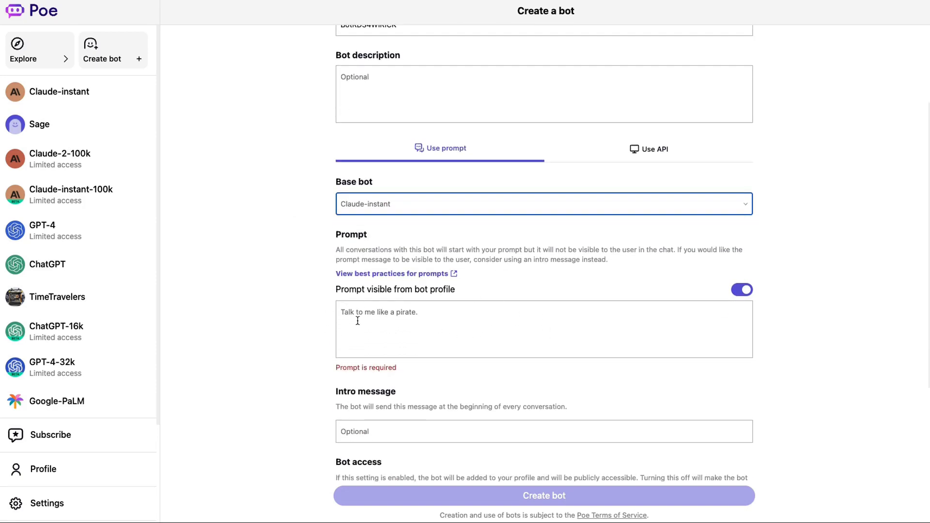
scroll(277, 272, "down", 3)
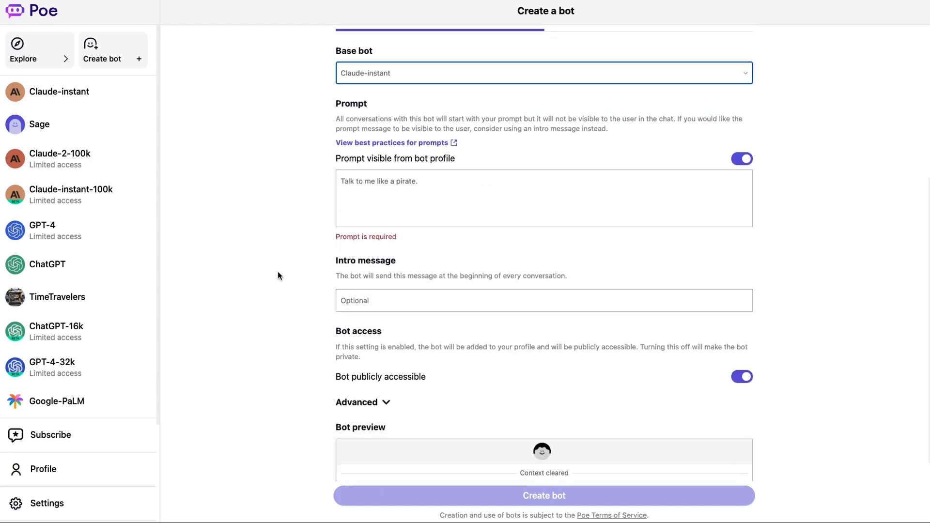
scroll(277, 271, "down", 1)
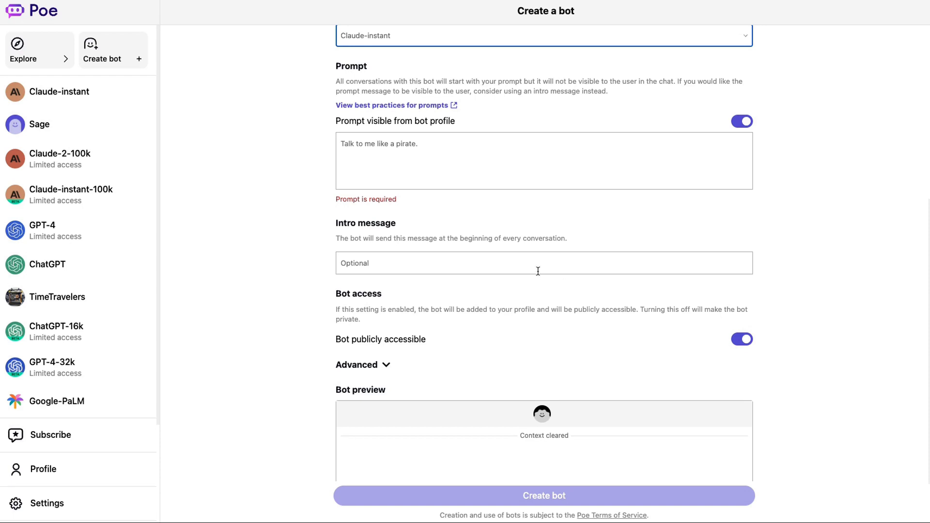
scroll(514, 274, "down", 2)
left_click(385, 294)
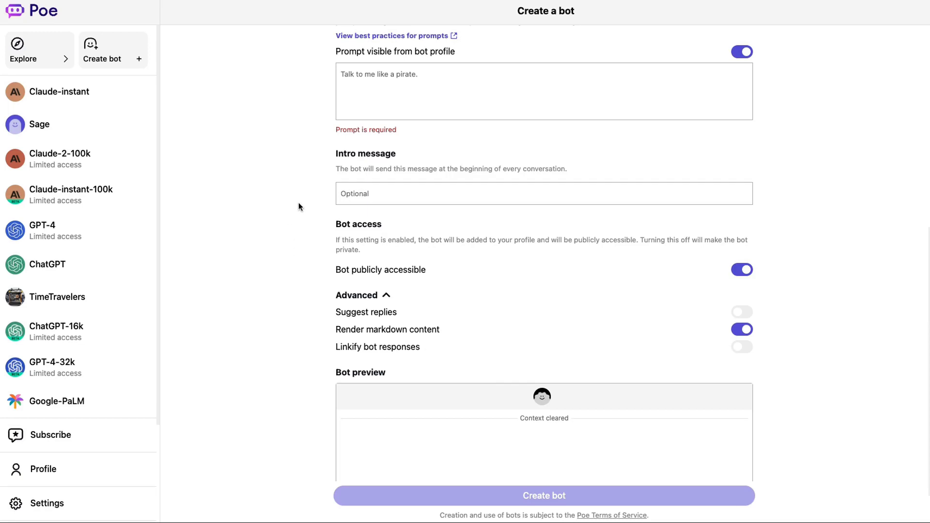
scroll(298, 213, "up", 1)
scroll(298, 214, "up", 8)
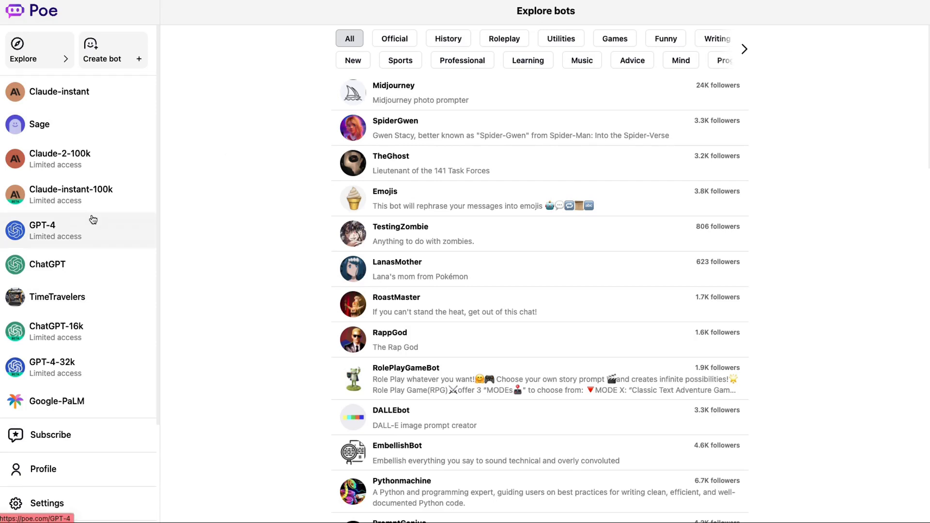
Step: Open the Claude-2-100k chat and cancel attaching a file
left_click(79, 174)
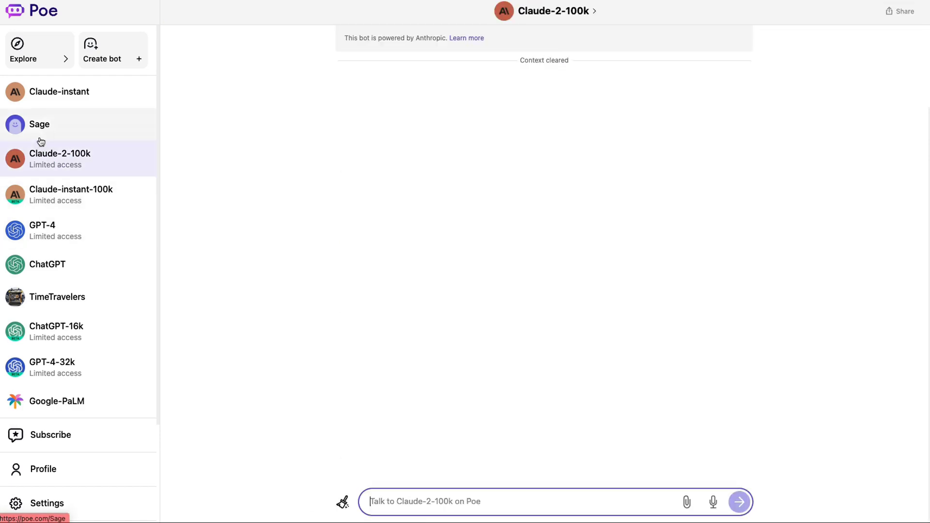
left_click(696, 506)
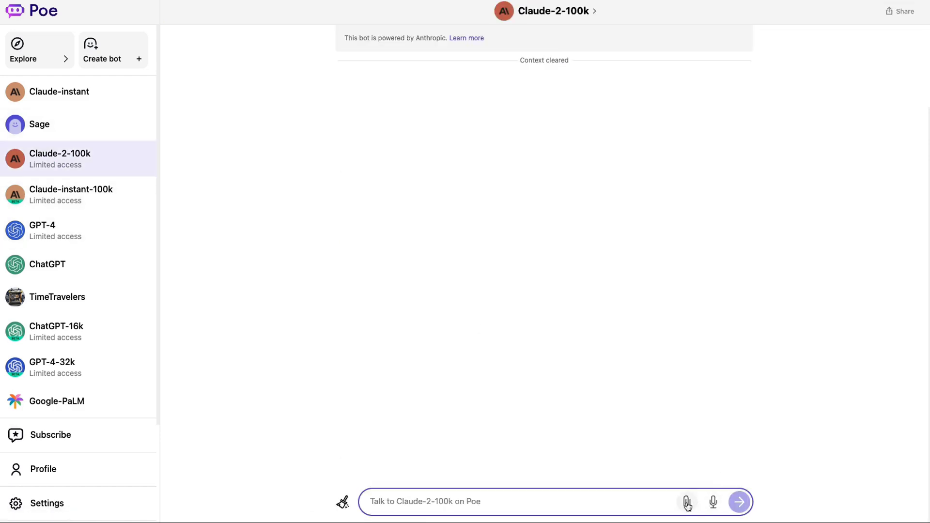
key("Escape")
scroll(321, 385, "up", 3)
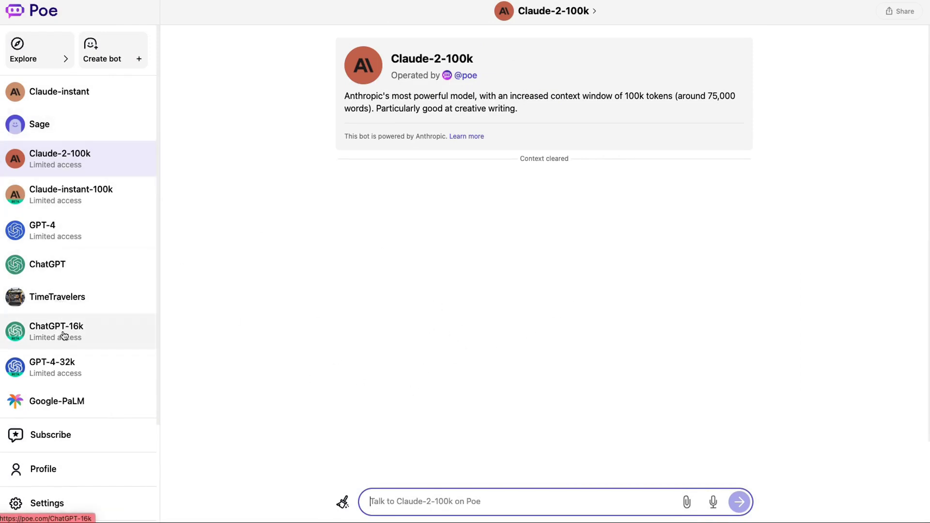
Step: Open the GPT-4 chat and review the LIMA summary, key points and outline
left_click(77, 216)
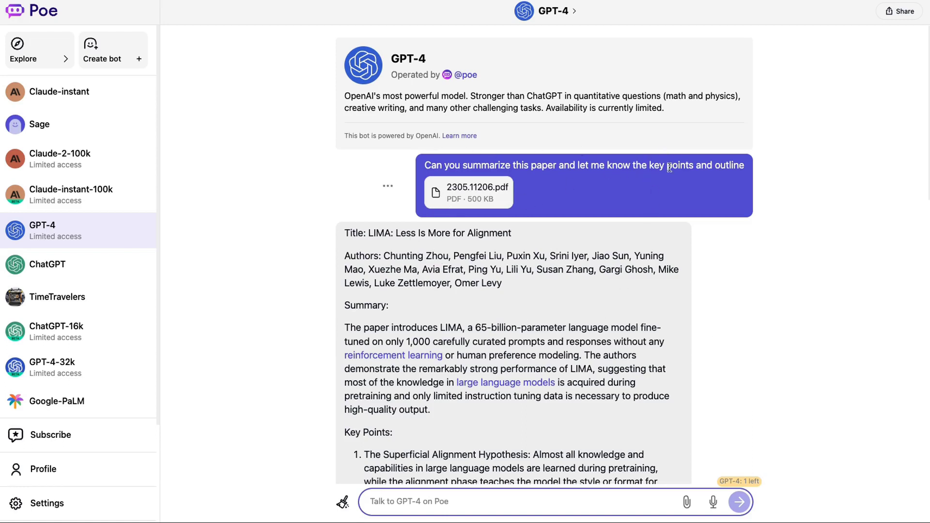
scroll(228, 239, "down", 1)
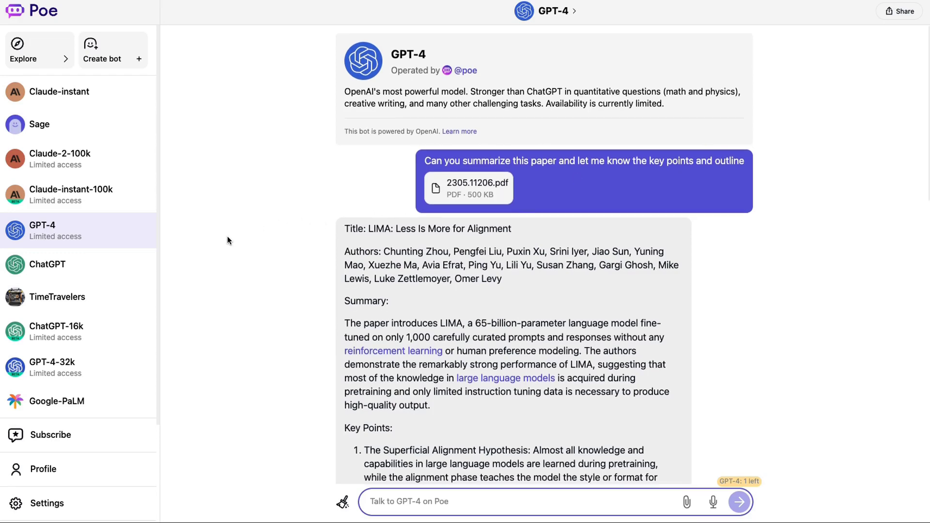
scroll(228, 240, "down", 5)
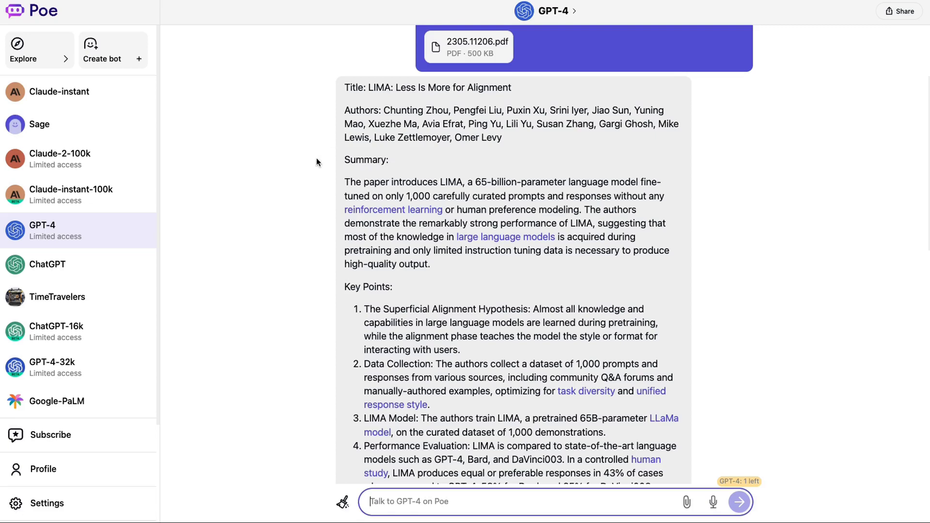
scroll(287, 246, "down", 10)
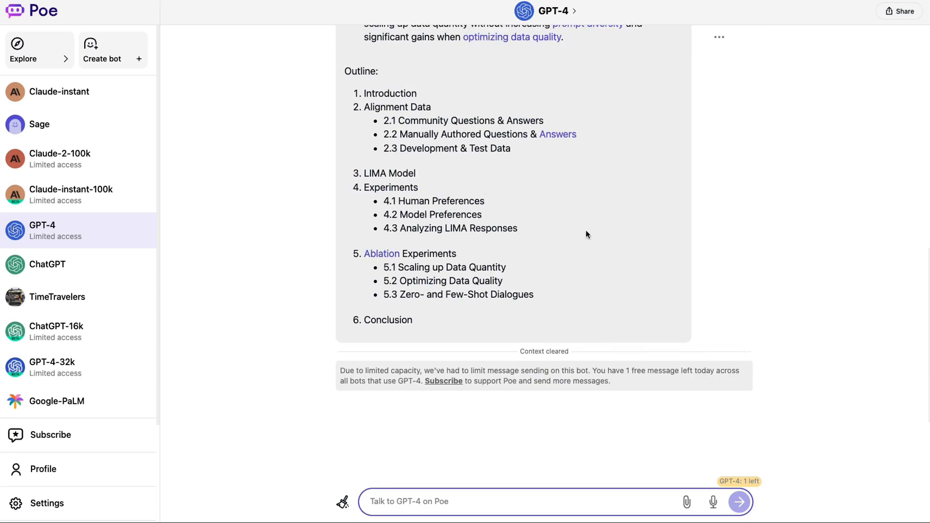
scroll(585, 234, "up", 8)
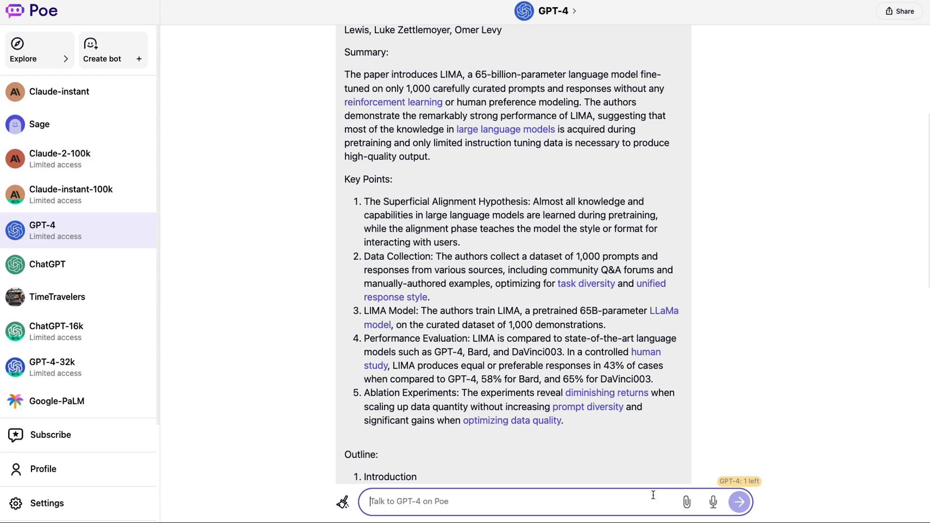